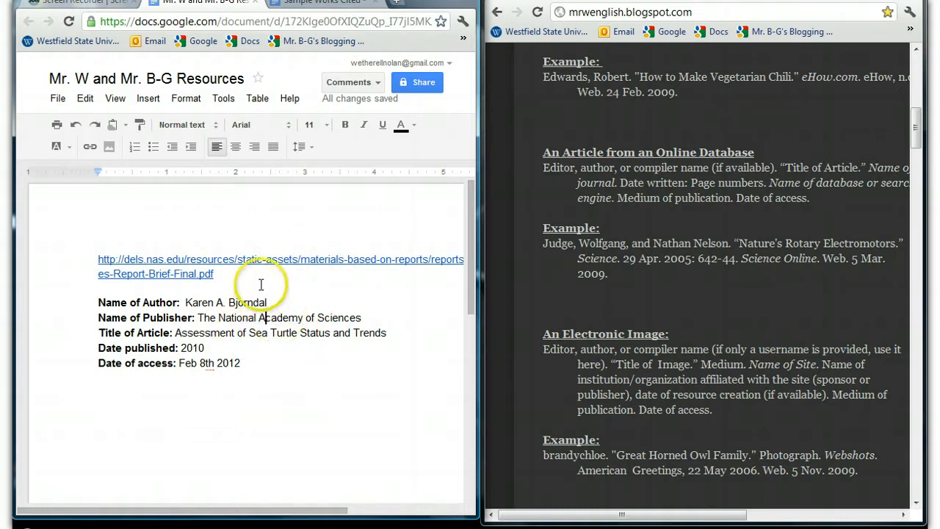
# - Open the linked sea turtle report from the resources document, view its first page, and return to the source notes
pyautogui.click(281, 256)
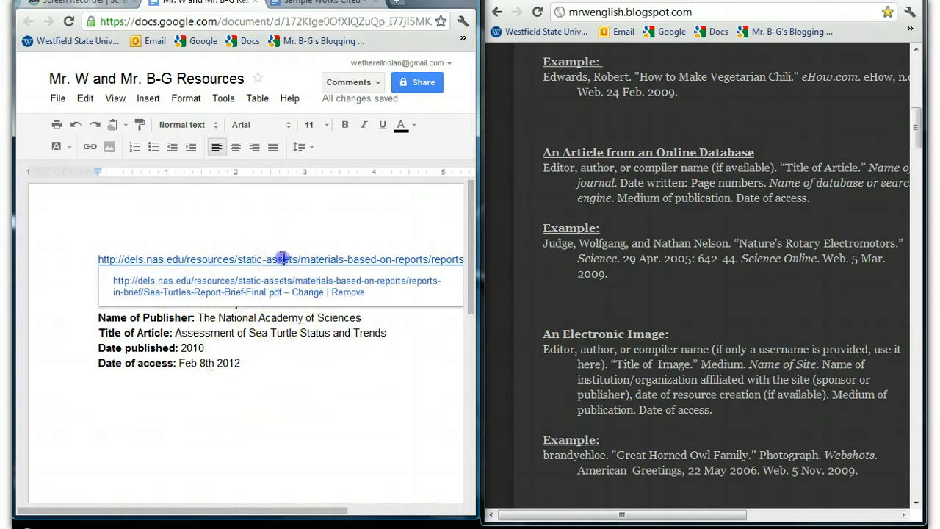
pyautogui.click(262, 293)
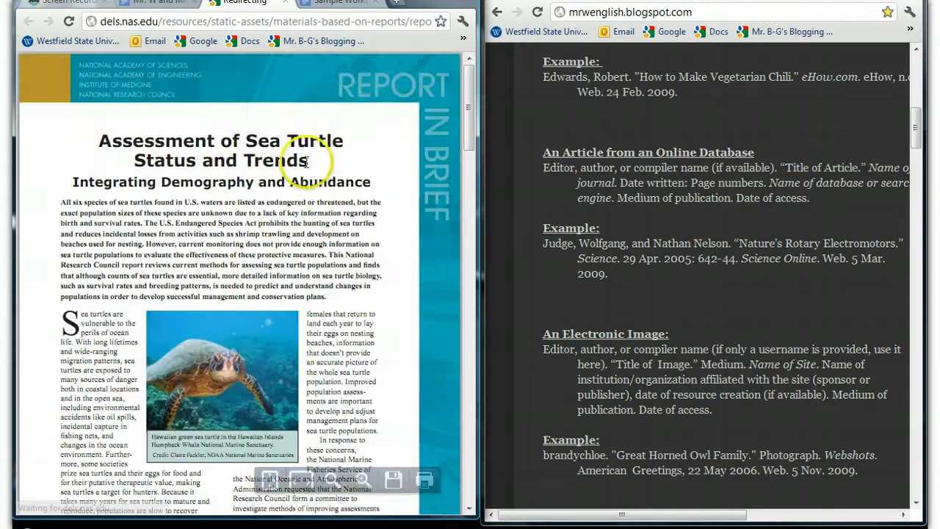
pyautogui.click(158, 4)
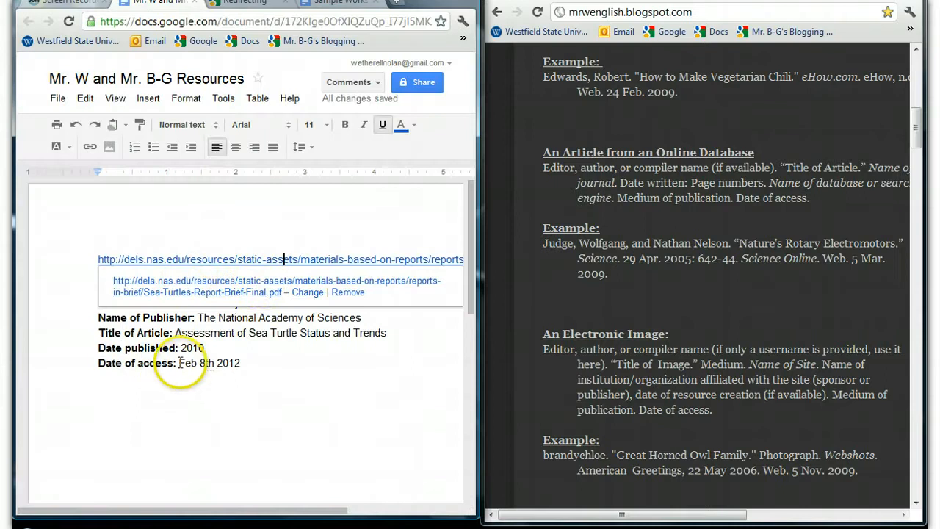
pyautogui.click(187, 420)
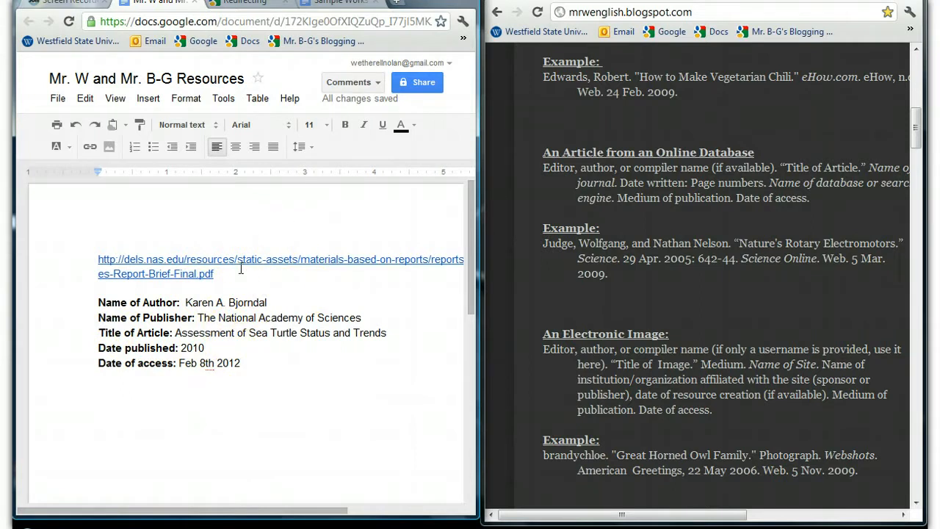
# - In the Sample Works Cited document, begin the citation with the author's name from the notes, last name first, ending with a period
pyautogui.click(332, 11)
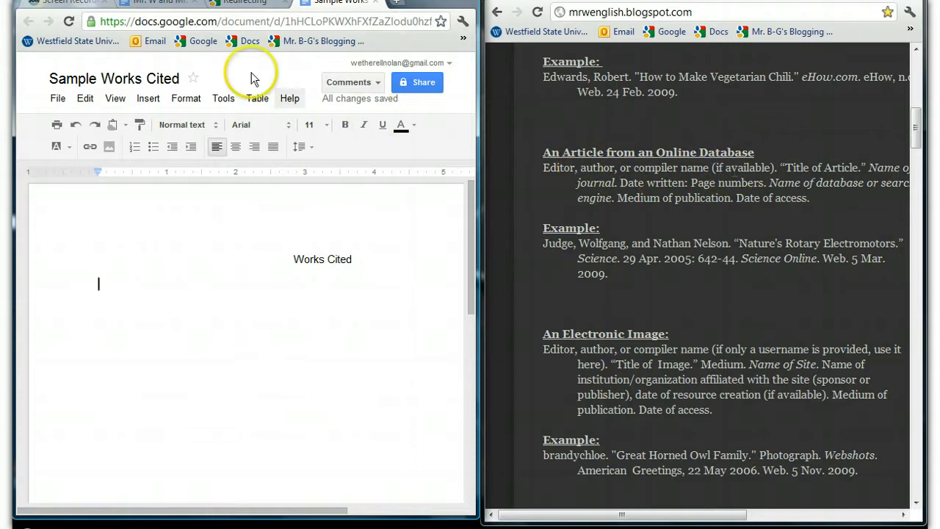
pyautogui.click(161, 3)
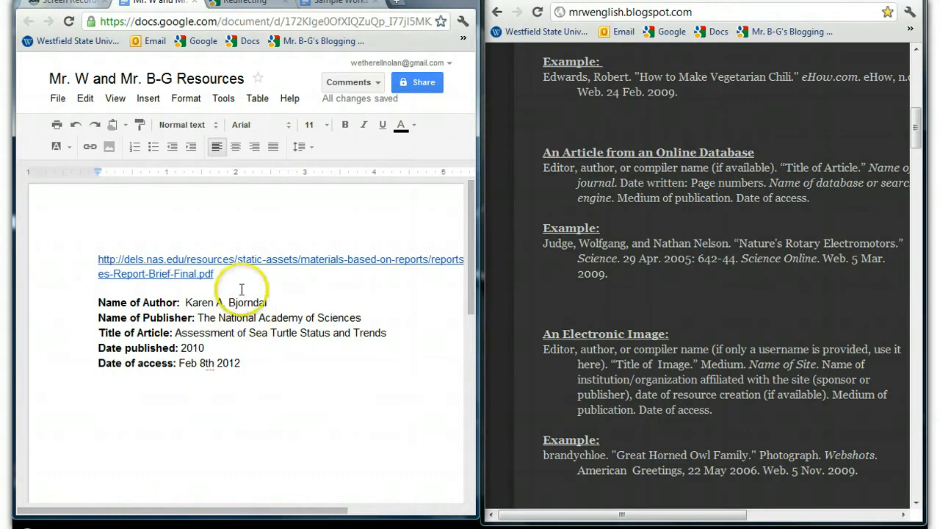
pyautogui.click(338, 2)
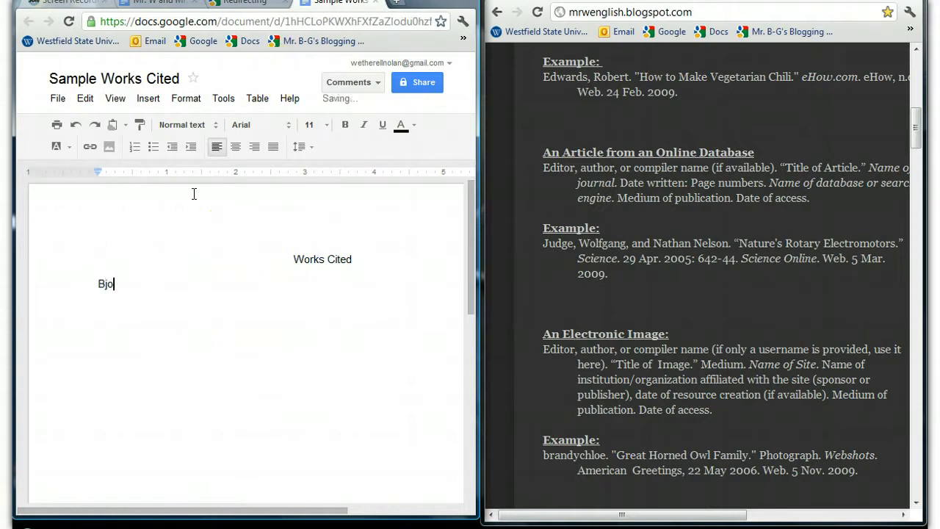
pyautogui.write('dal.')
pyautogui.write(' Karen A.')
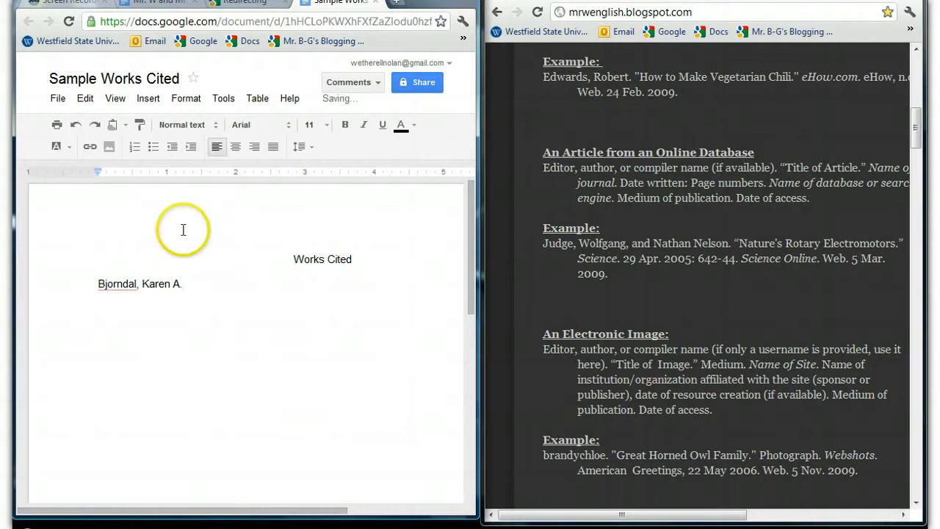
# - Add the article title "Assessment of Sea Turtle Status and Trends." after the author's name, enclosed in quotation marks
pyautogui.hscroll(1, 220, 242)
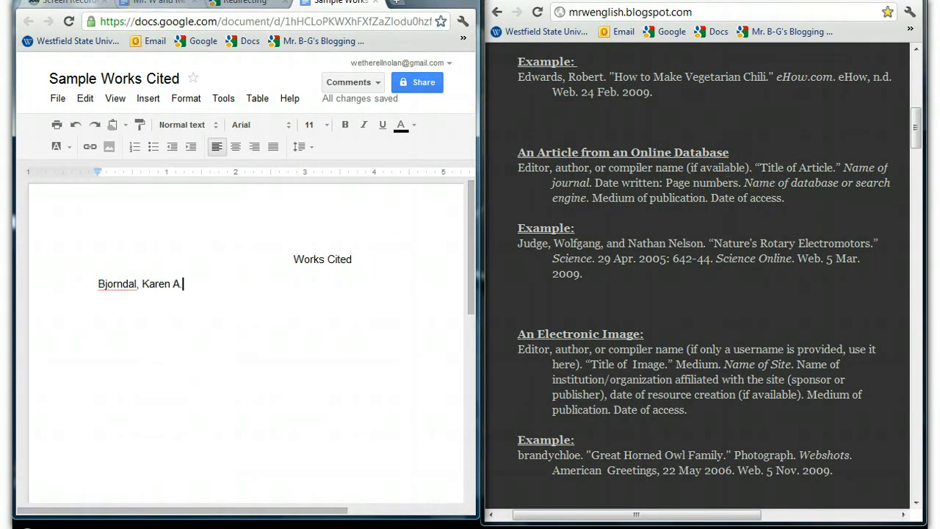
pyautogui.click(158, 3)
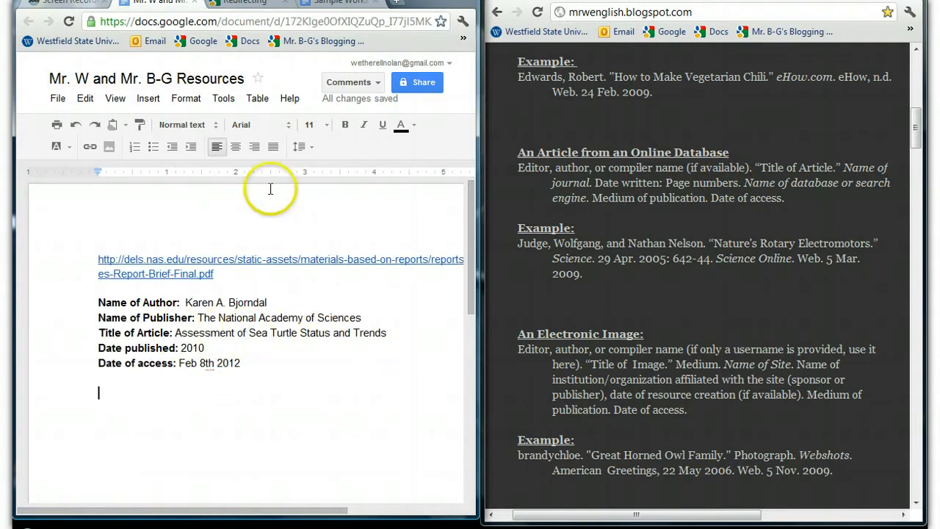
pyautogui.click(345, 4)
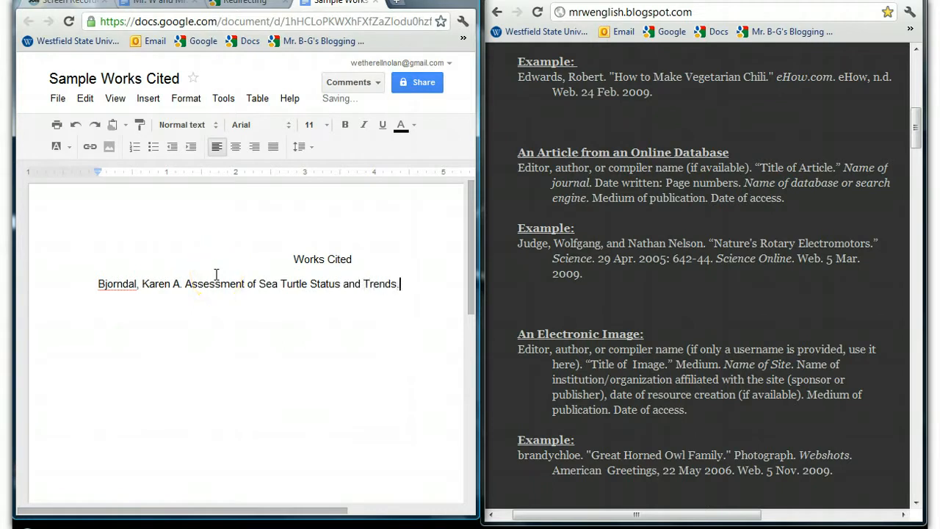
pyautogui.click(360, 287)
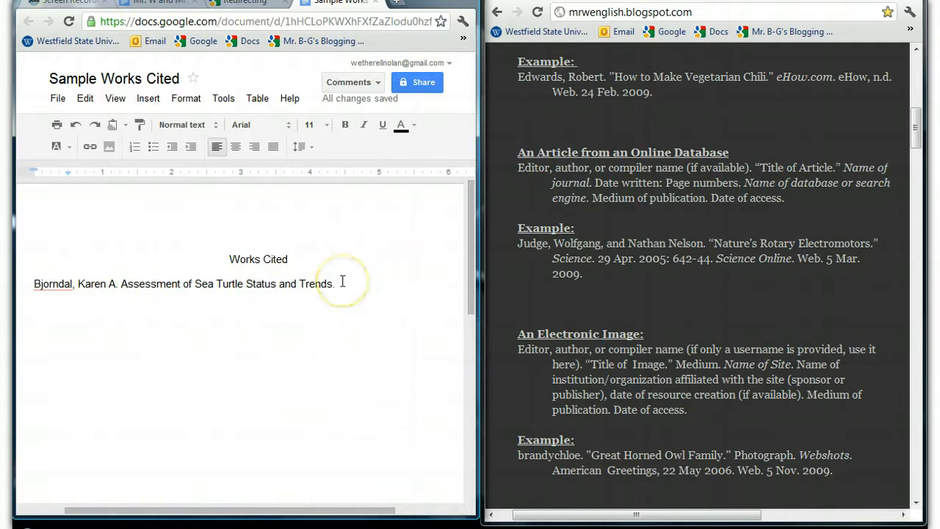
pyautogui.write('"')
pyautogui.click(121, 283)
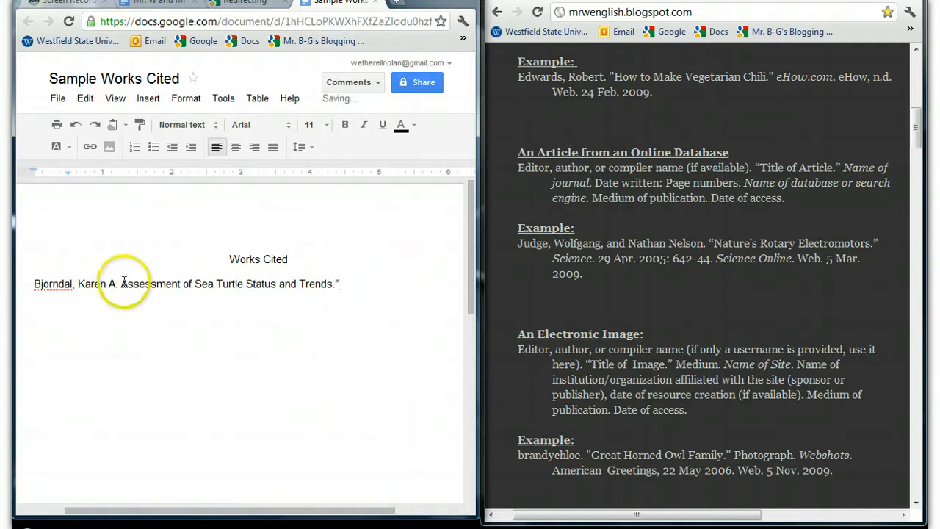
pyautogui.click(123, 284)
pyautogui.write('"')
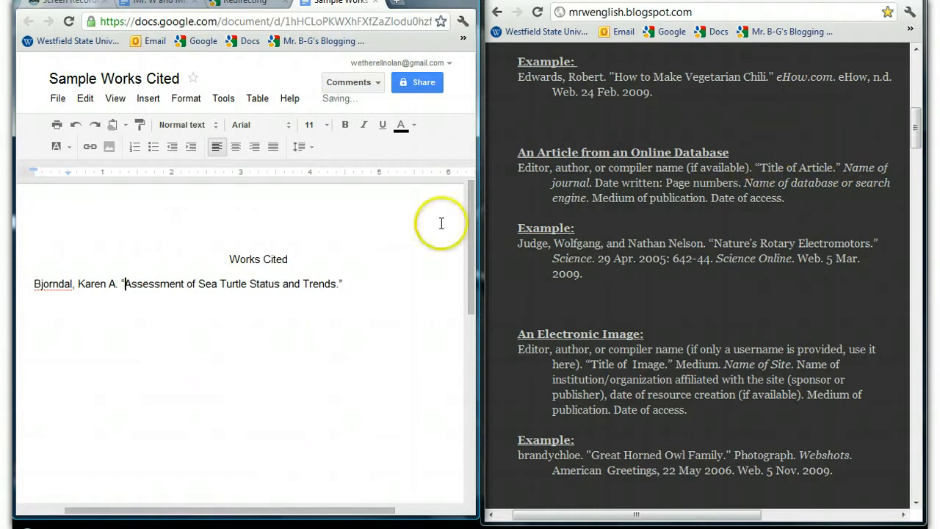
pyautogui.click(52, 510)
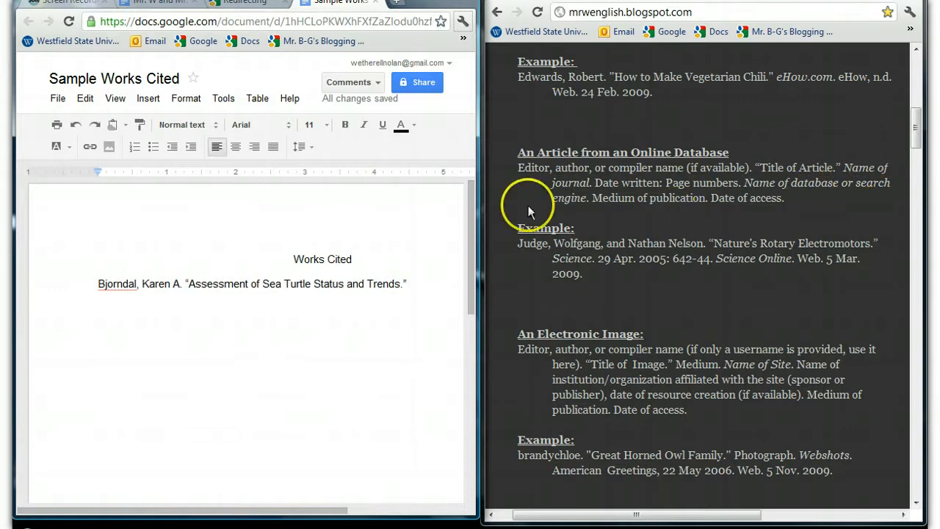
# - Check the publication date in the resources document and add "2010." after the article title in the citation
pyautogui.click(158, 2)
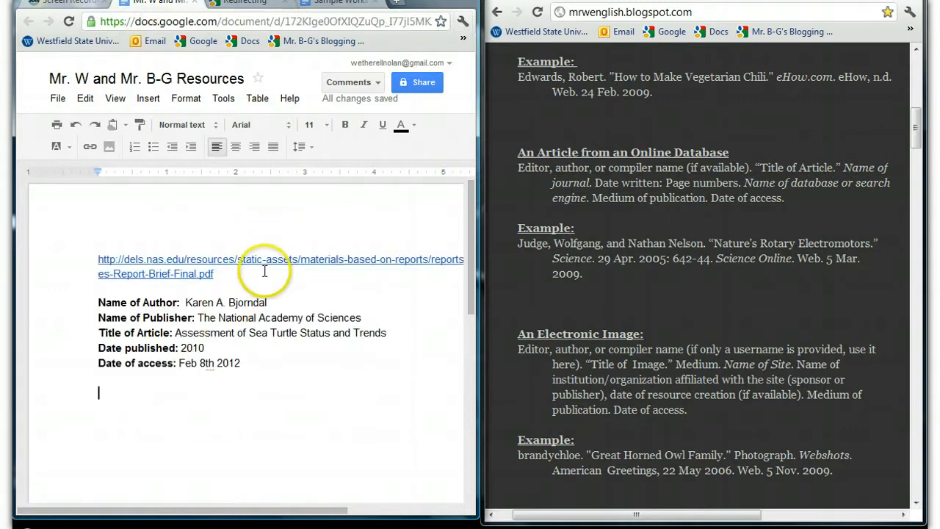
pyautogui.click(339, 3)
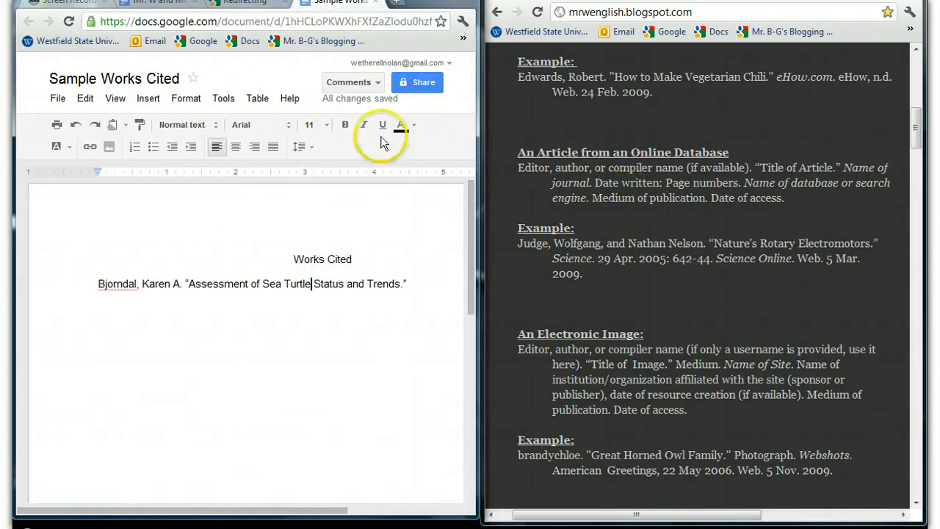
pyautogui.click(166, 5)
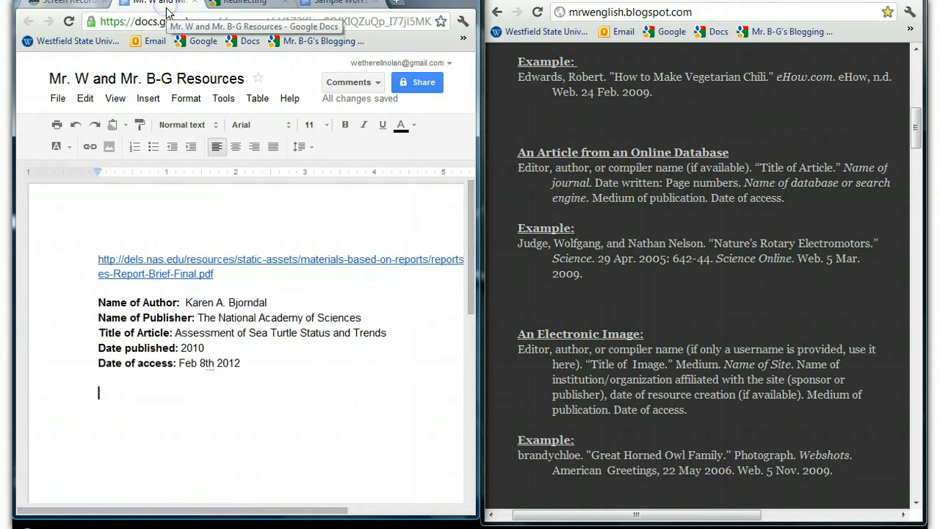
pyautogui.click(191, 348)
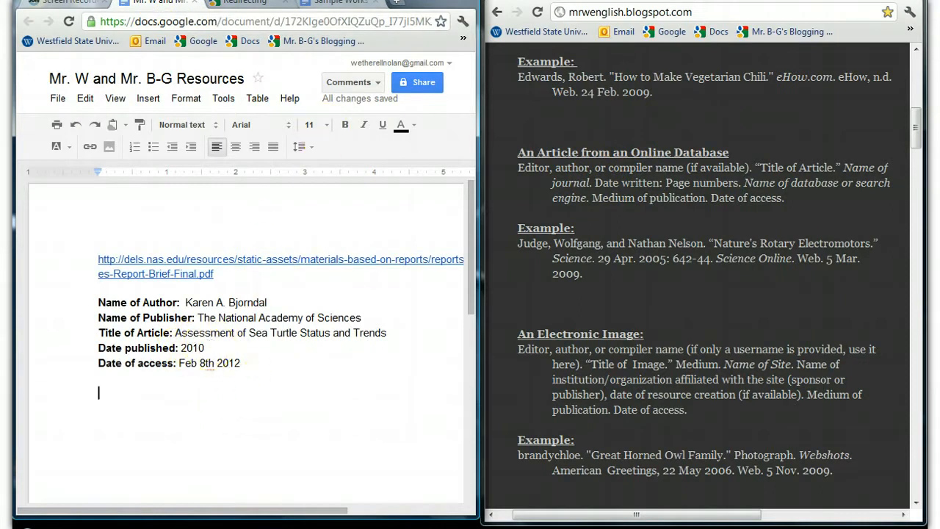
pyautogui.click(338, 2)
pyautogui.click(413, 283)
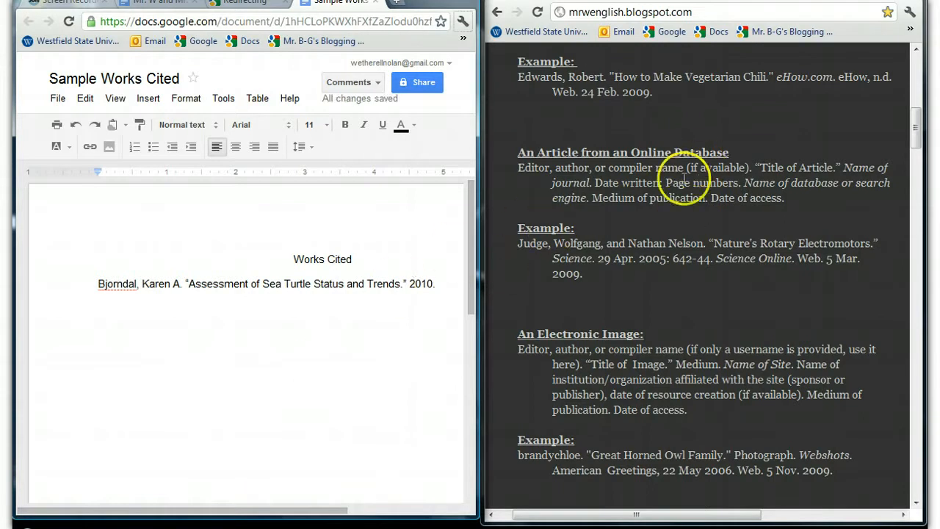
# - Check the source report and add the search engine name "Google Advanced Search" after the year in the citation
pyautogui.click(244, 2)
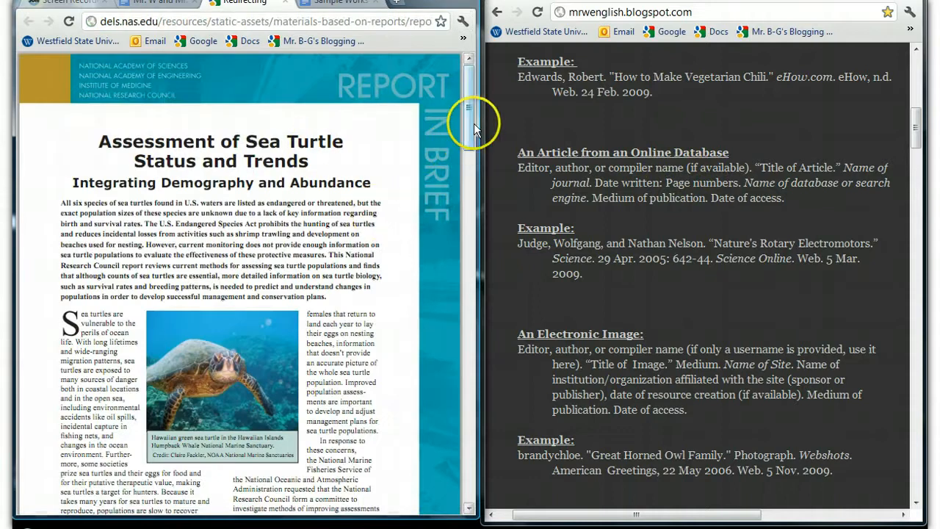
pyautogui.moveTo(473, 129)
pyautogui.mouseDown()
pyautogui.moveTo(487, 233)
pyautogui.moveTo(481, 129)
pyautogui.mouseUp()
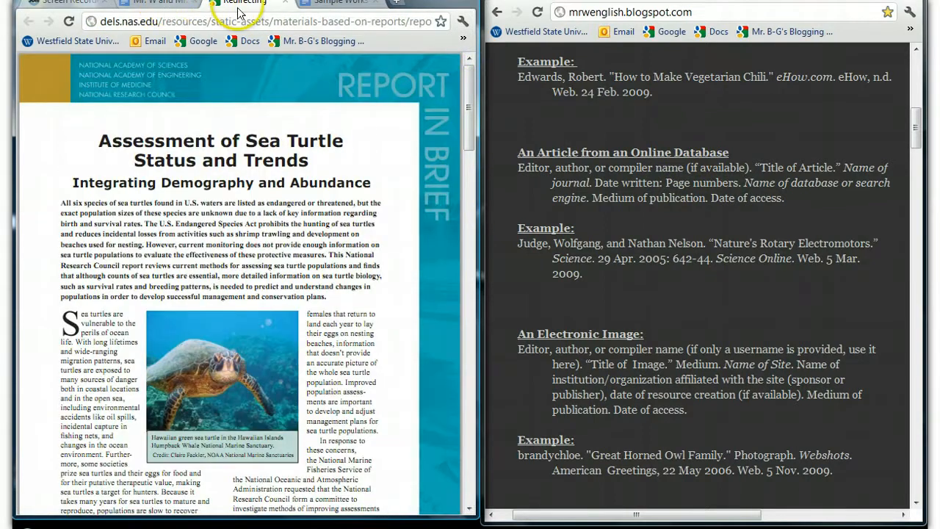
pyautogui.click(321, 6)
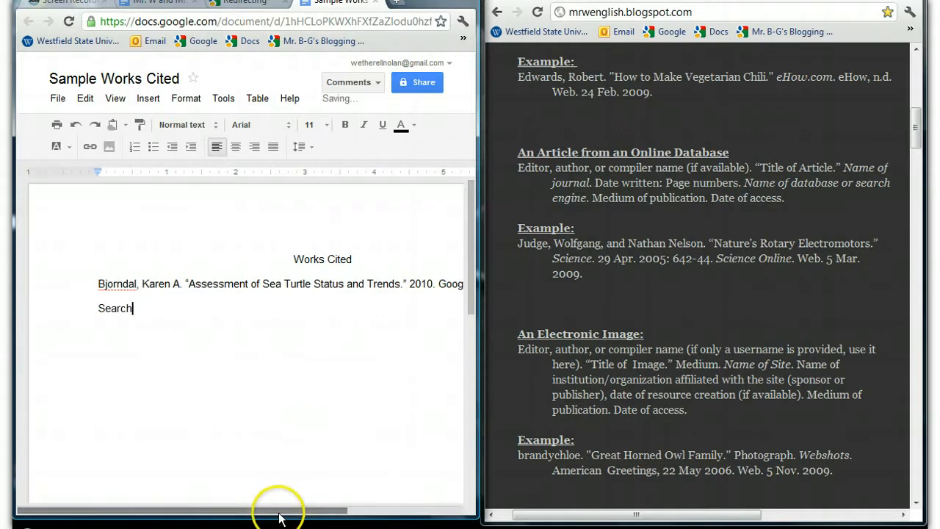
pyautogui.moveTo(283, 510); pyautogui.dragTo(330, 504)
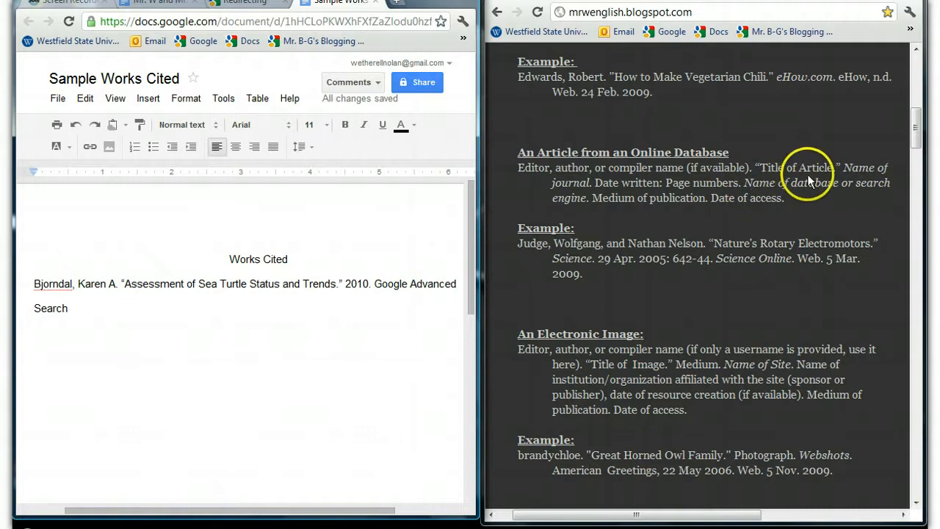
# - Italicize "Google Advanced Search" in the citation and end it with a period
pyautogui.click(377, 284)
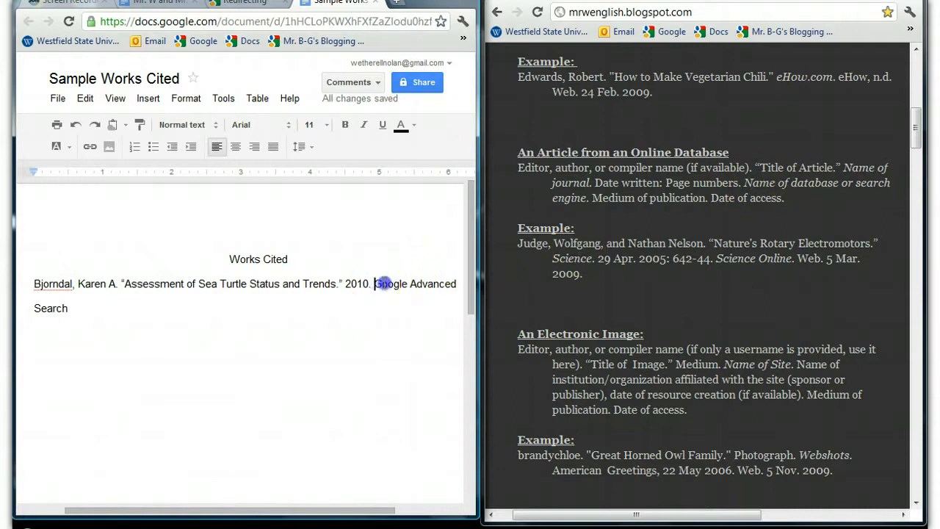
pyautogui.moveTo(423, 299); pyautogui.dragTo(463, 307)
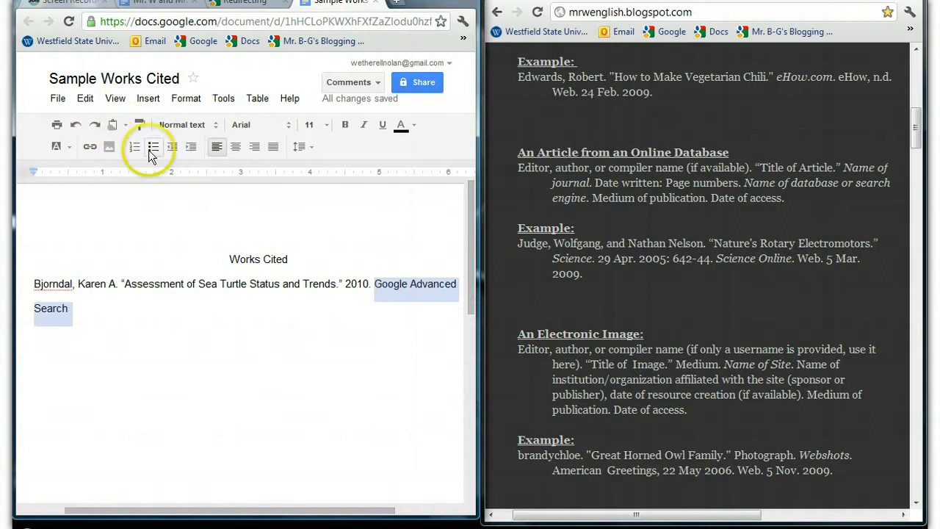
pyautogui.click(365, 126)
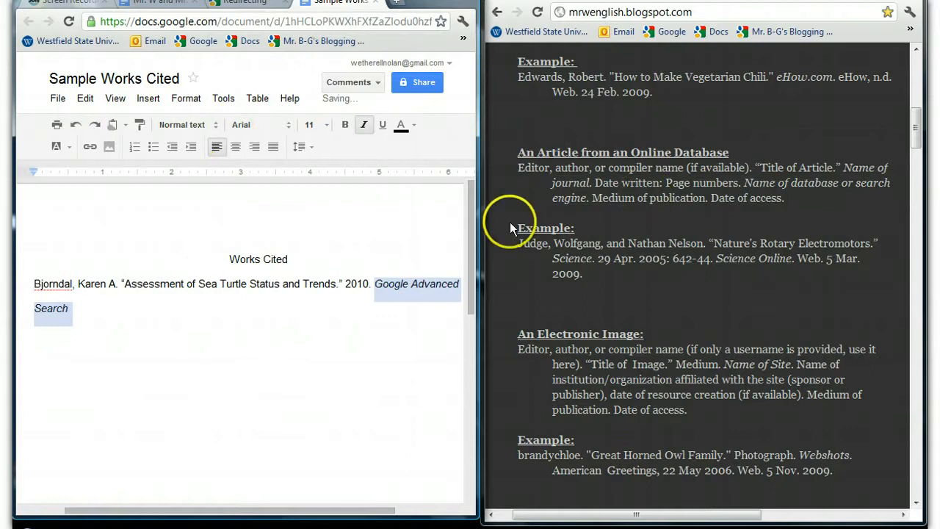
pyautogui.click(89, 309)
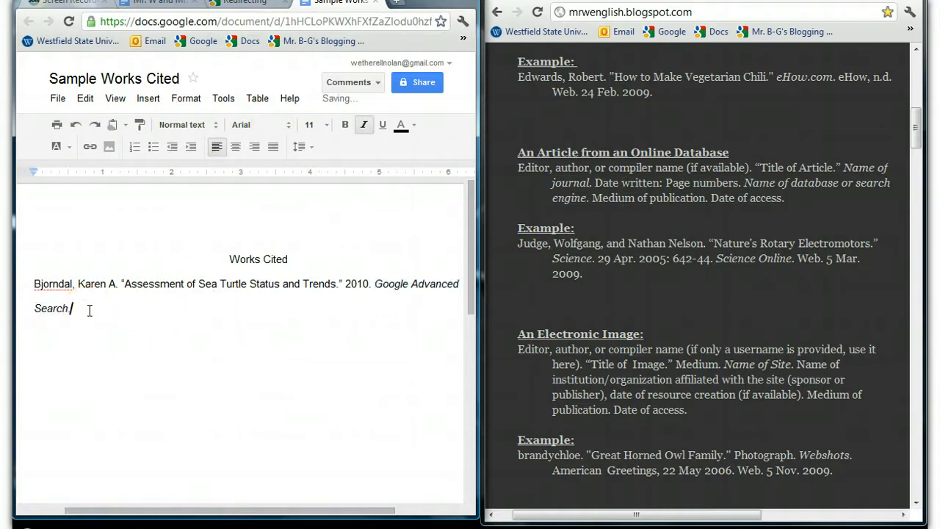
pyautogui.write('.')
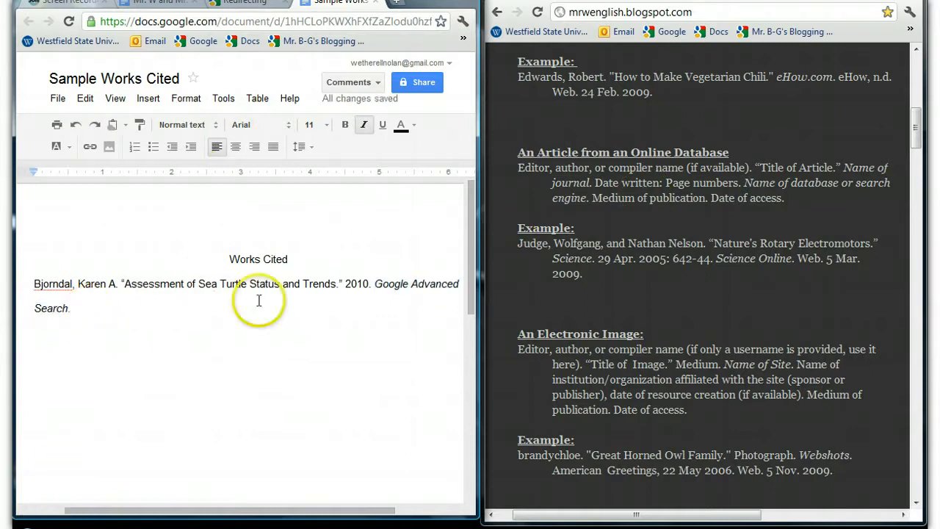
# - Finish the citation in non-italic text with the medium "Web." and the access date "12 Feb. 2012."
pyautogui.click(365, 126)
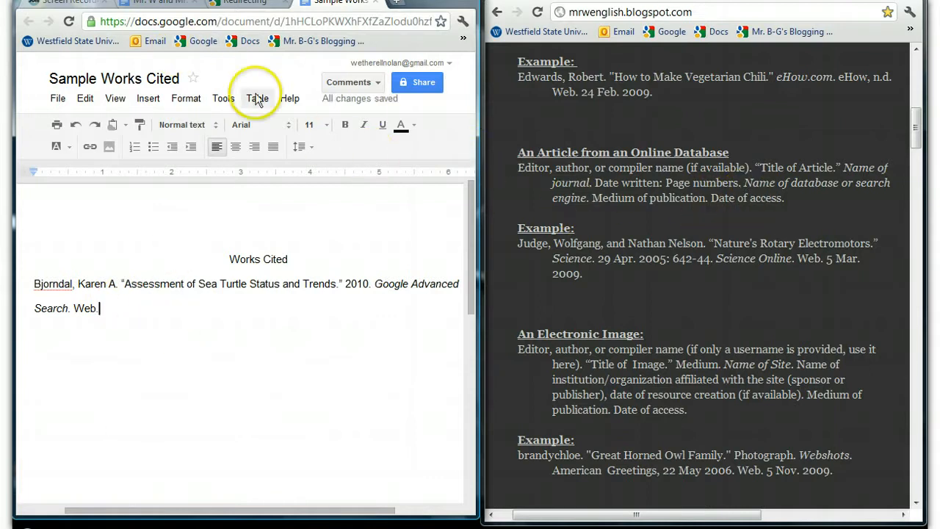
pyautogui.click(165, 2)
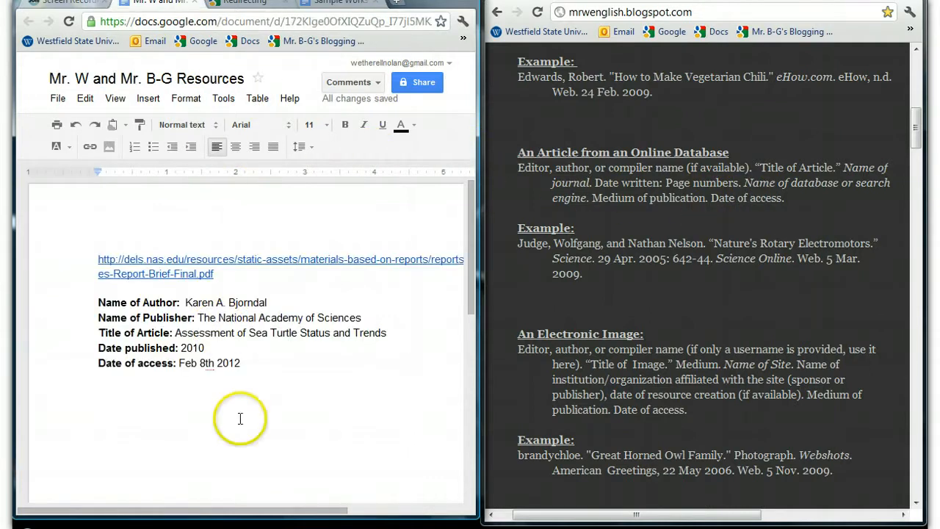
pyautogui.click(340, 6)
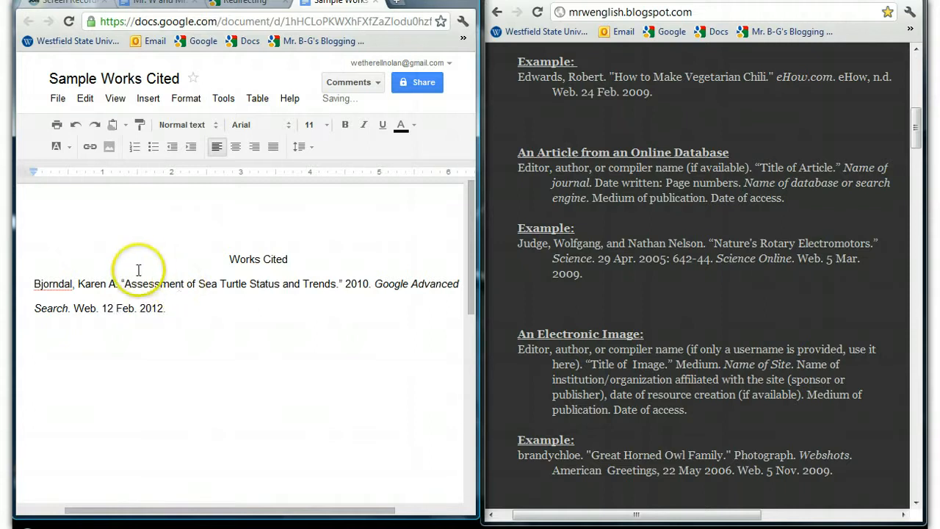
# - Give the citation a hanging indent of about 0.5 inch so its second line is indented
pyautogui.click(289, 259)
pyautogui.click(413, 260)
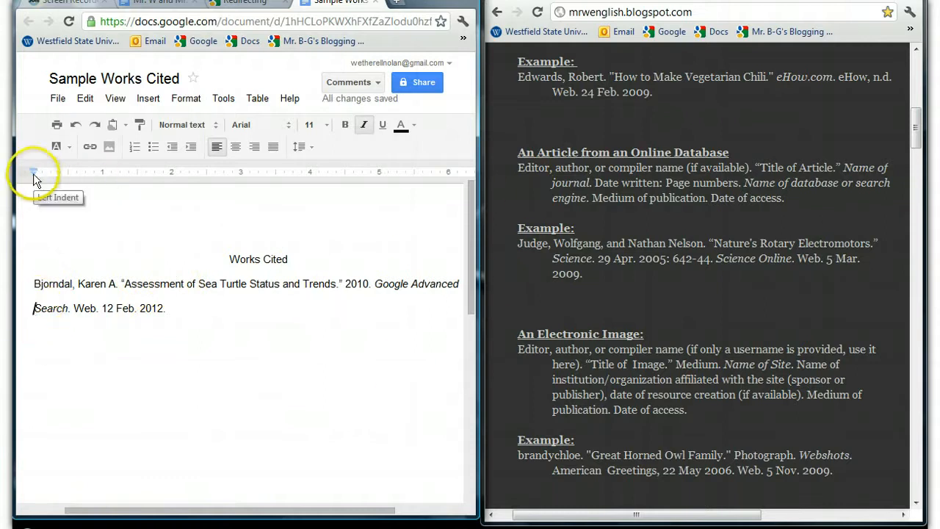
pyautogui.moveTo(33, 174)
pyautogui.mouseDown()
pyautogui.moveTo(66, 174)
pyautogui.moveTo(34, 174)
pyautogui.mouseUp()
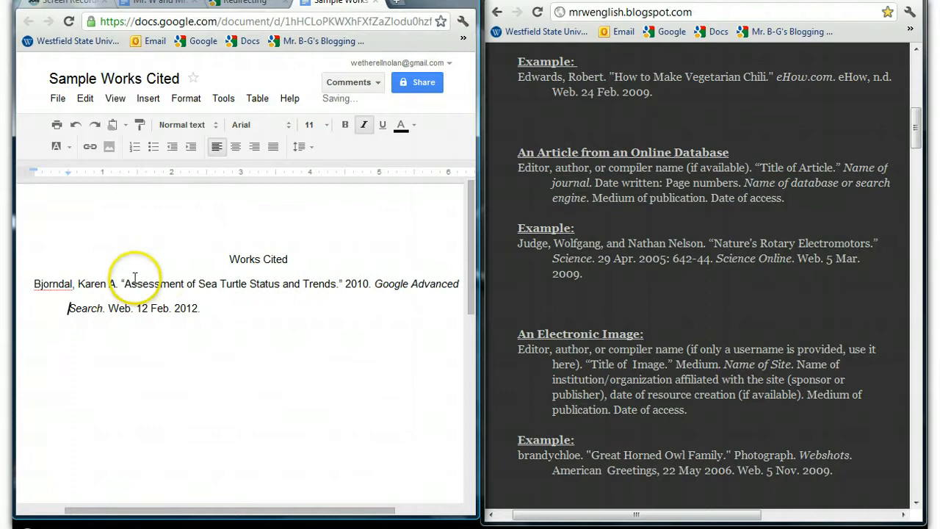
# - Apply 2.0 line spacing to the Works Cited heading and the whole citation, and deselect the text
pyautogui.moveTo(224, 311); pyautogui.dragTo(22, 277)
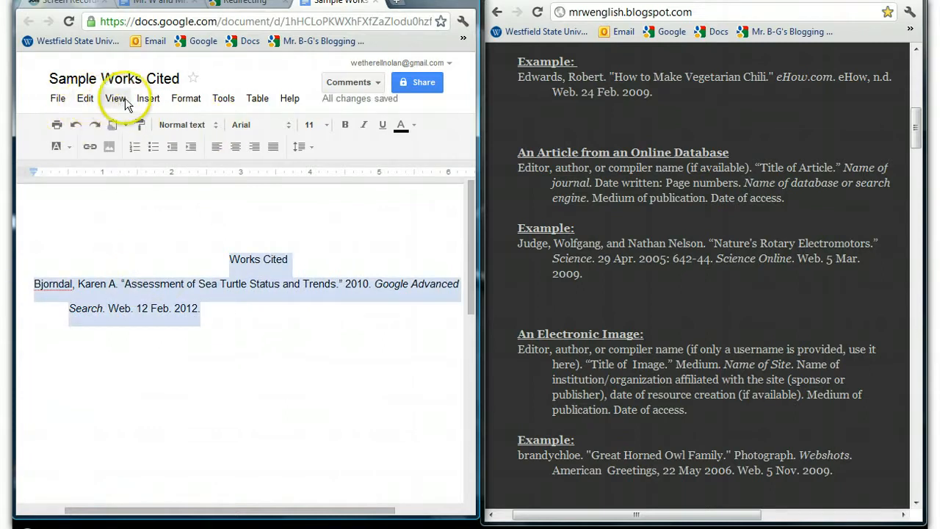
pyautogui.click(184, 103)
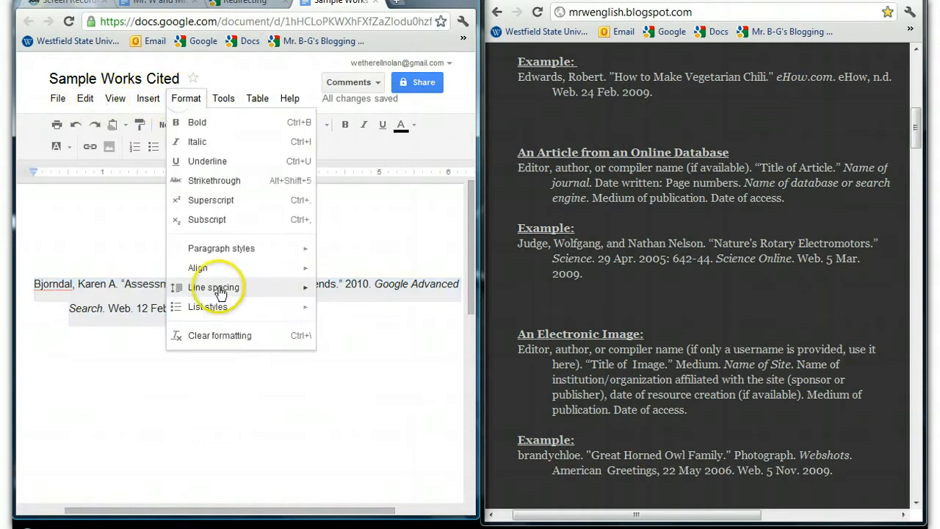
pyautogui.moveTo(221, 293)
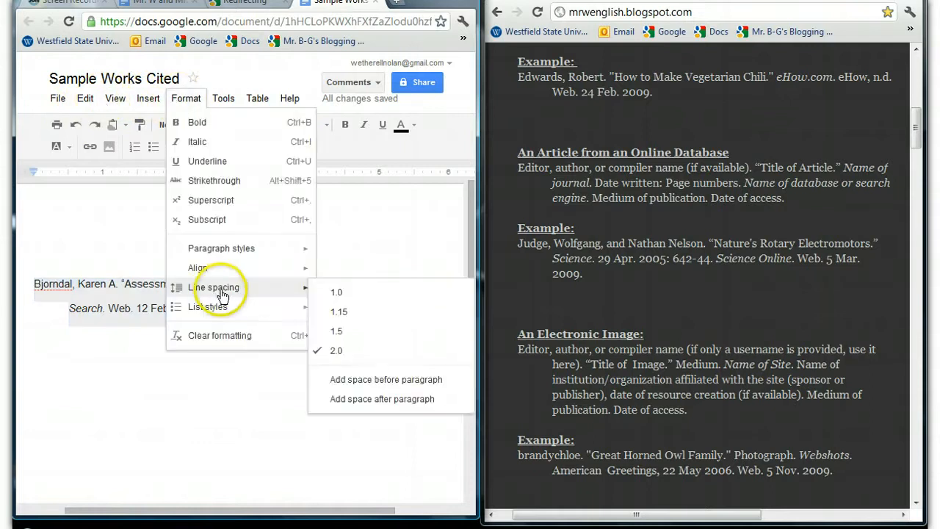
pyautogui.click(337, 352)
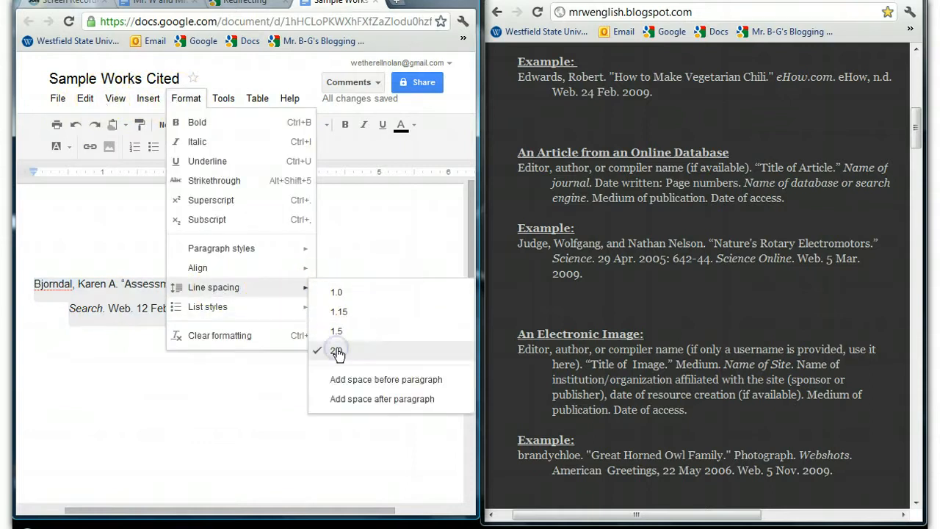
pyautogui.click(273, 374)
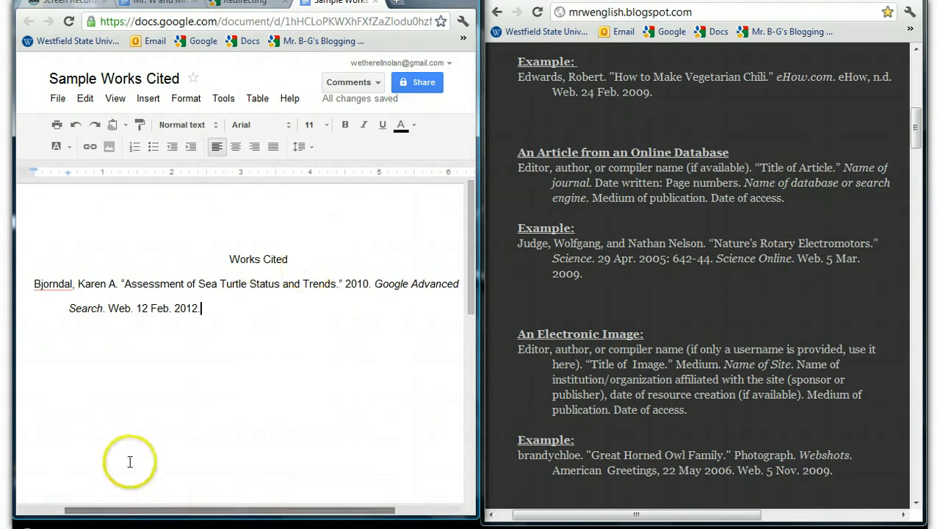